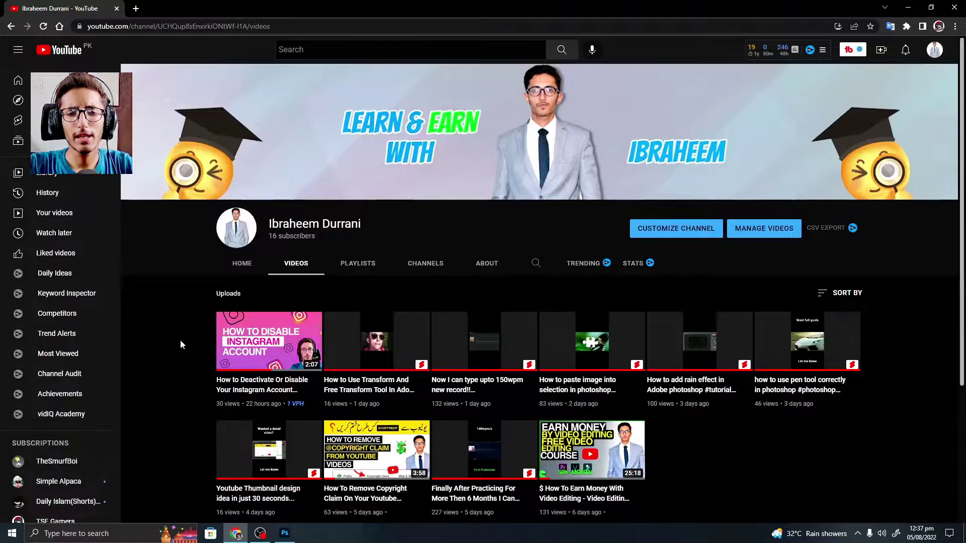
Look through the panel list and switch between the Color and Gradients panels without changing anything
scroll(424, 242, down, 1)
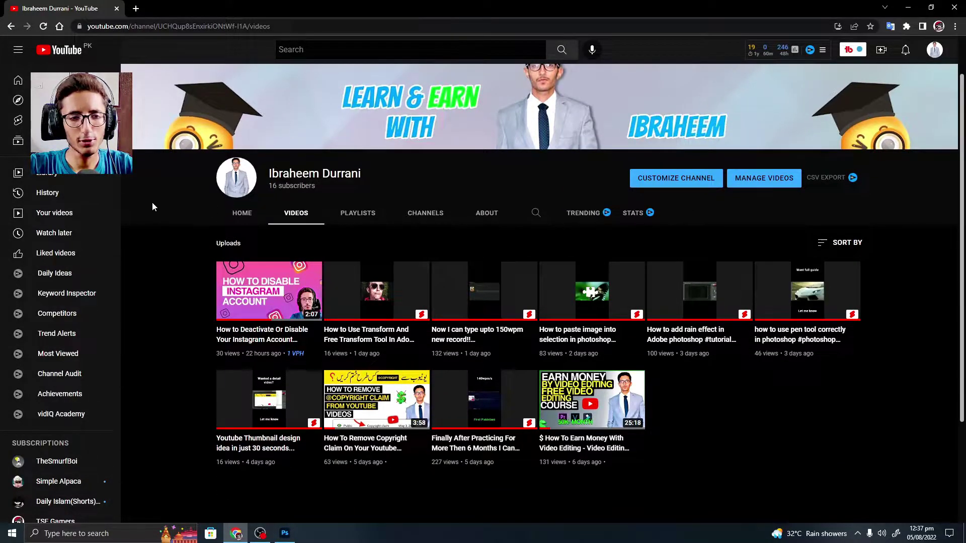
scroll(302, 212, up, 1)
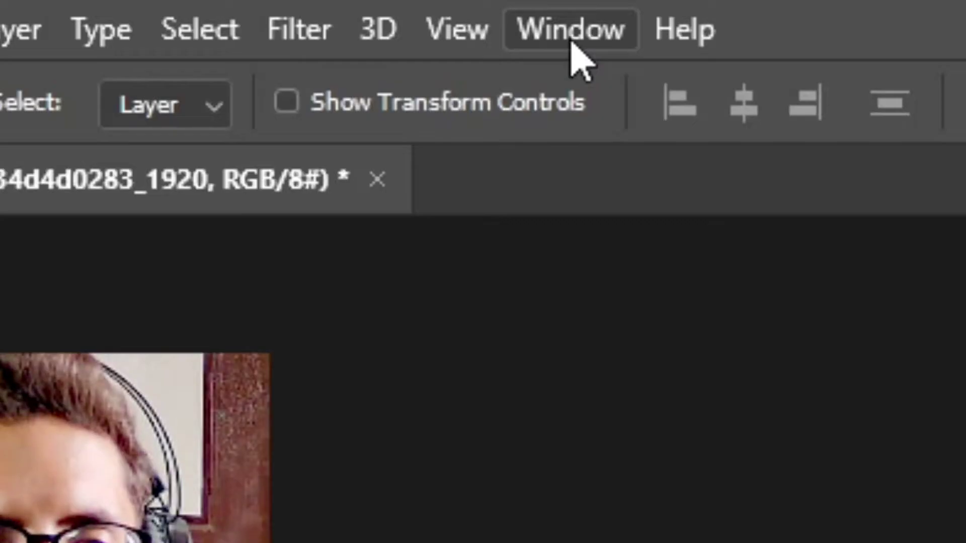
click(194, 8)
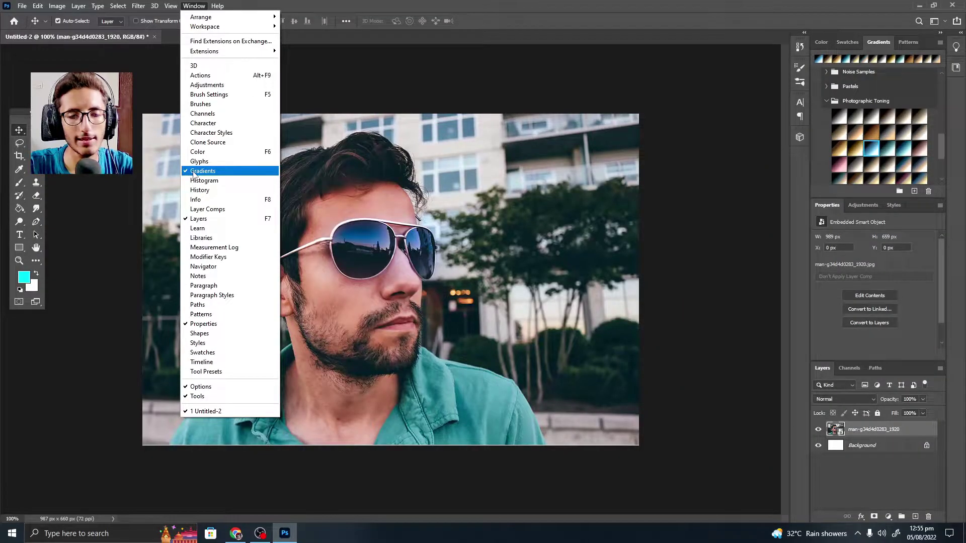
key(Escape)
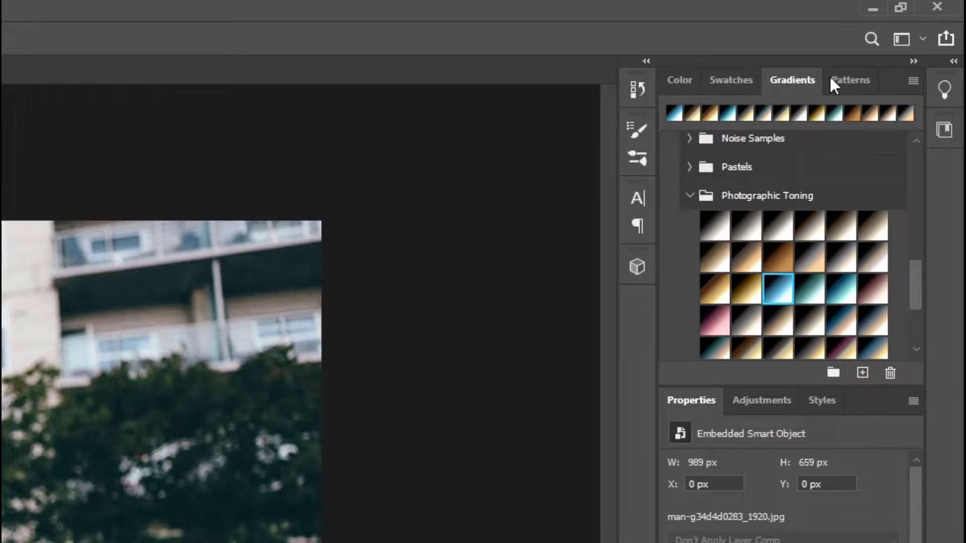
click(686, 89)
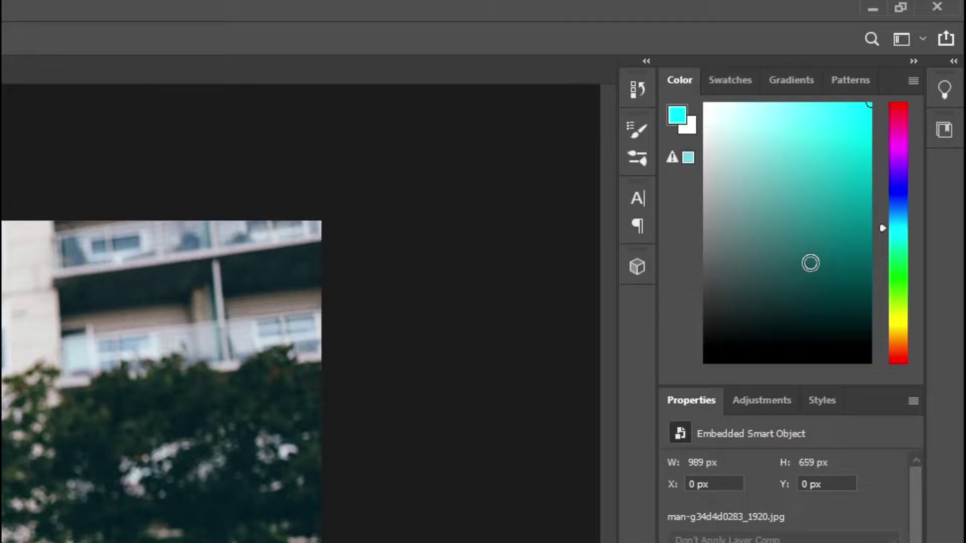
click(782, 77)
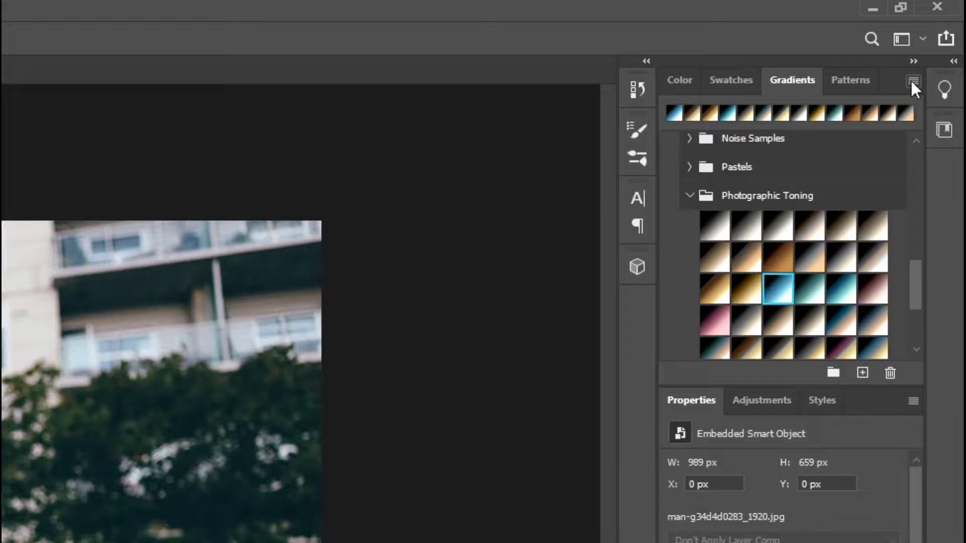
Load the Legacy Gradients sets into the Gradients panel presets
click(912, 82)
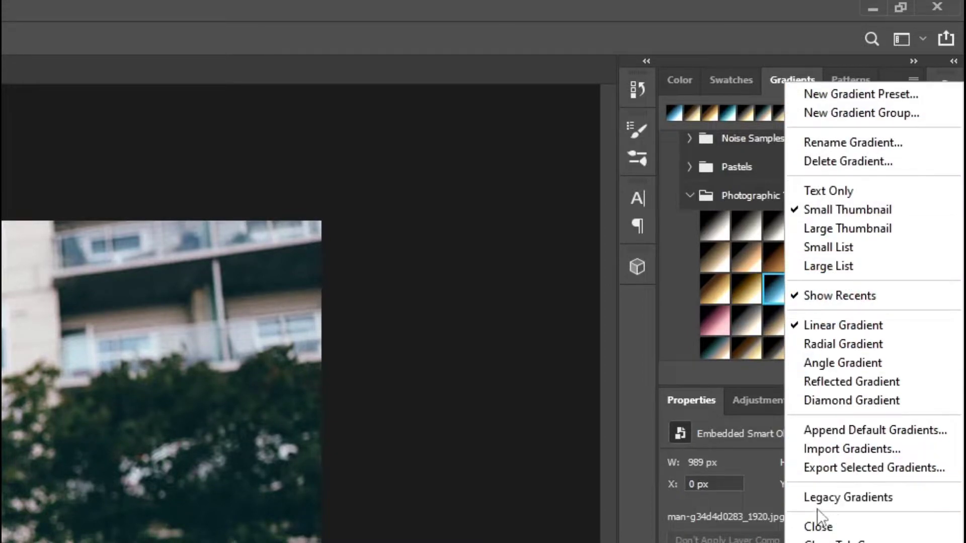
click(841, 495)
click(826, 100)
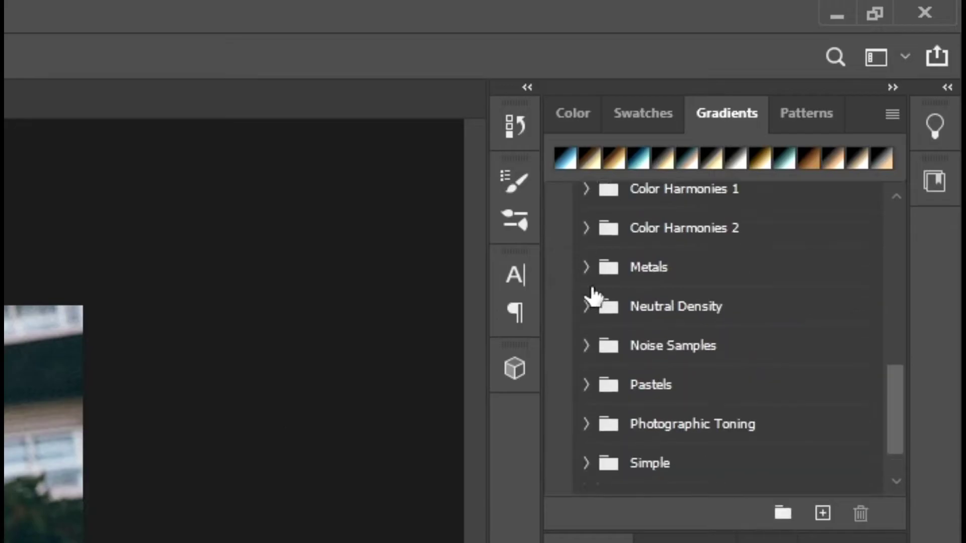
scroll(828, 111, up, 3)
scroll(820, 114, up, 1)
click(568, 305)
scroll(588, 327, up, 3)
scroll(659, 331, up, 3)
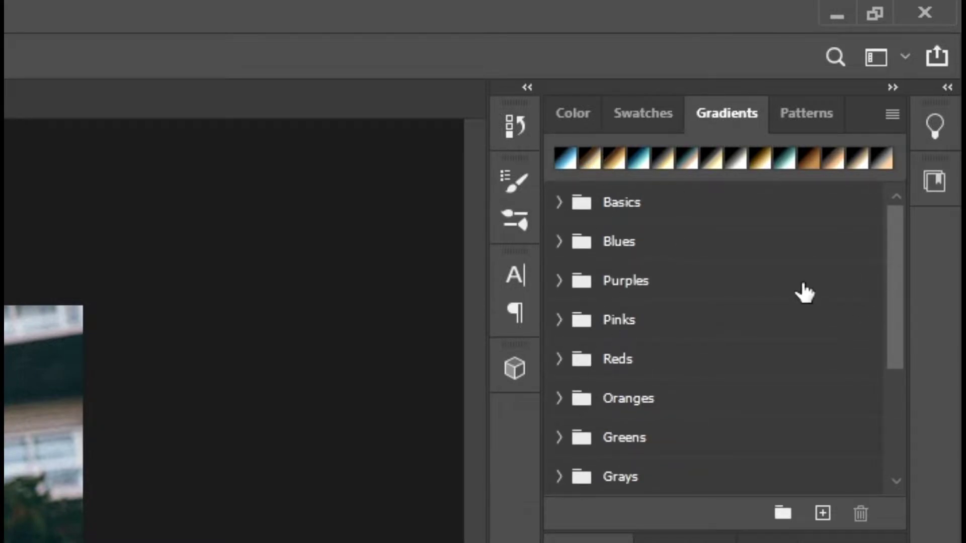
Expand Legacy Gradients and browse its Photographic Toning set, then collapse it again
scroll(744, 299, down, 2)
scroll(621, 431, down, 1)
scroll(604, 453, down, 1)
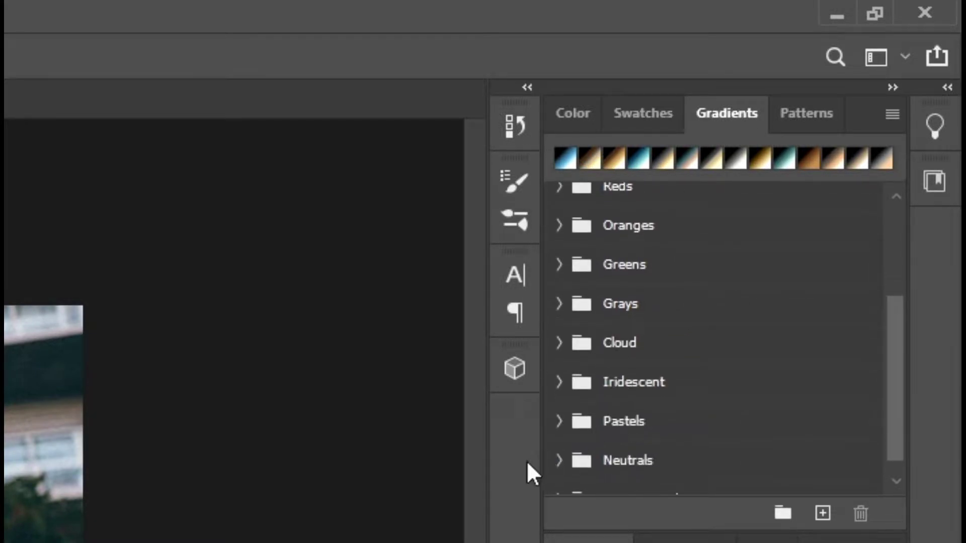
scroll(619, 460, down, 1)
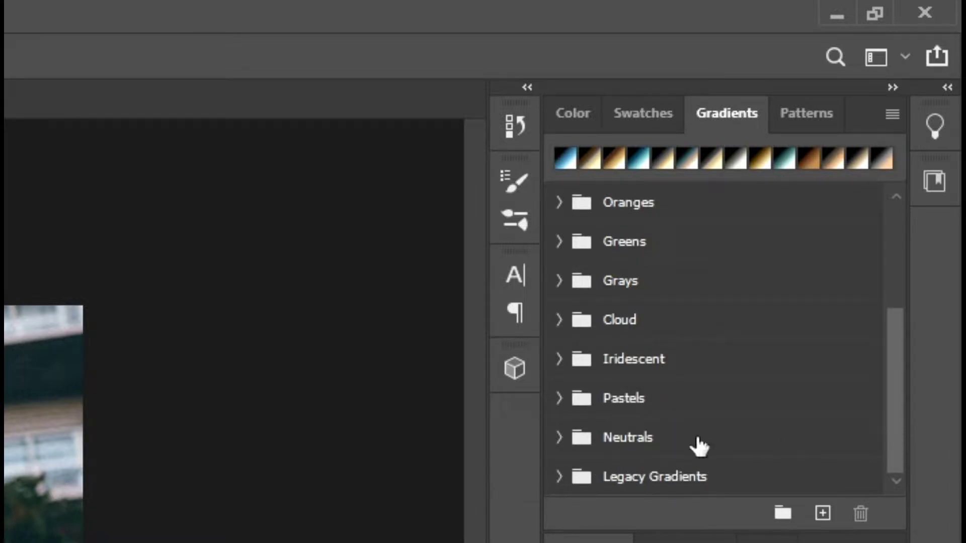
click(557, 477)
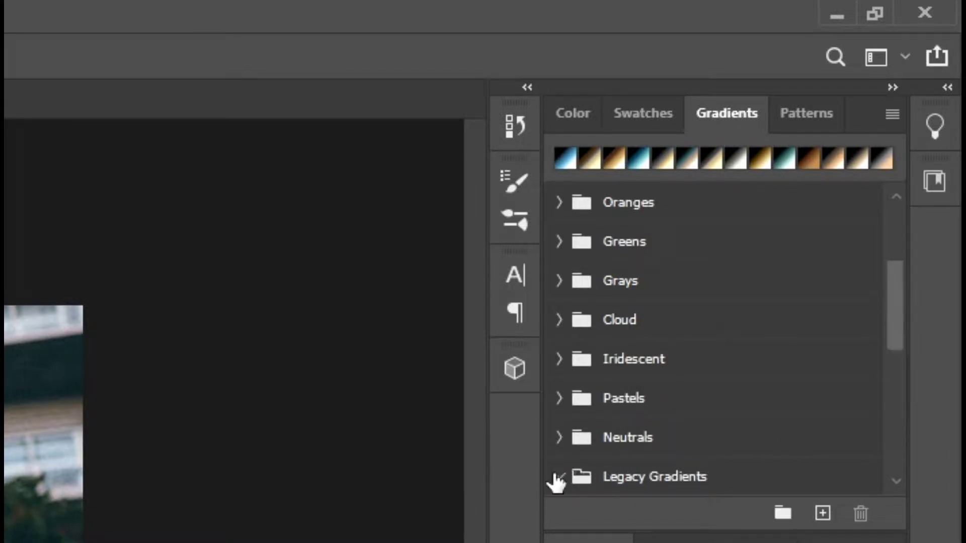
scroll(631, 398, down, 4)
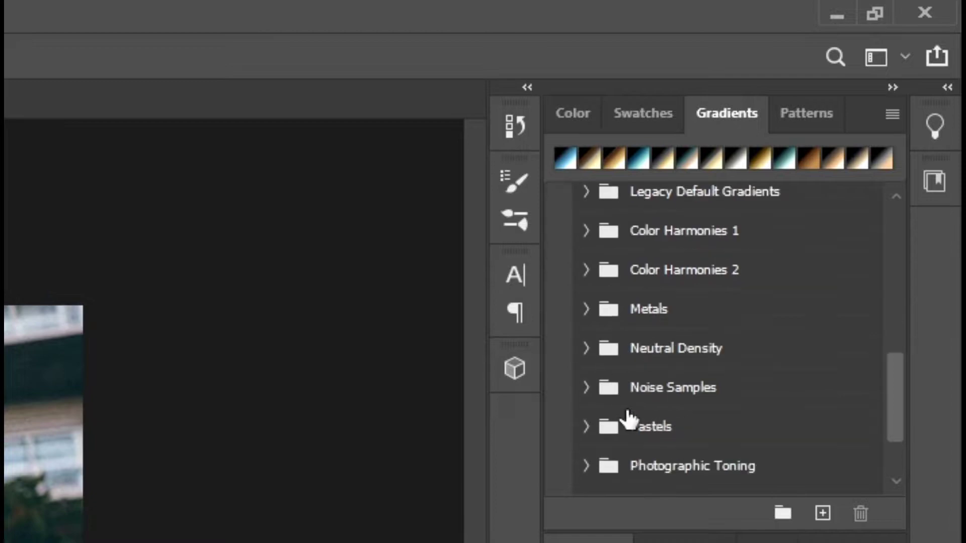
scroll(604, 435, down, 1)
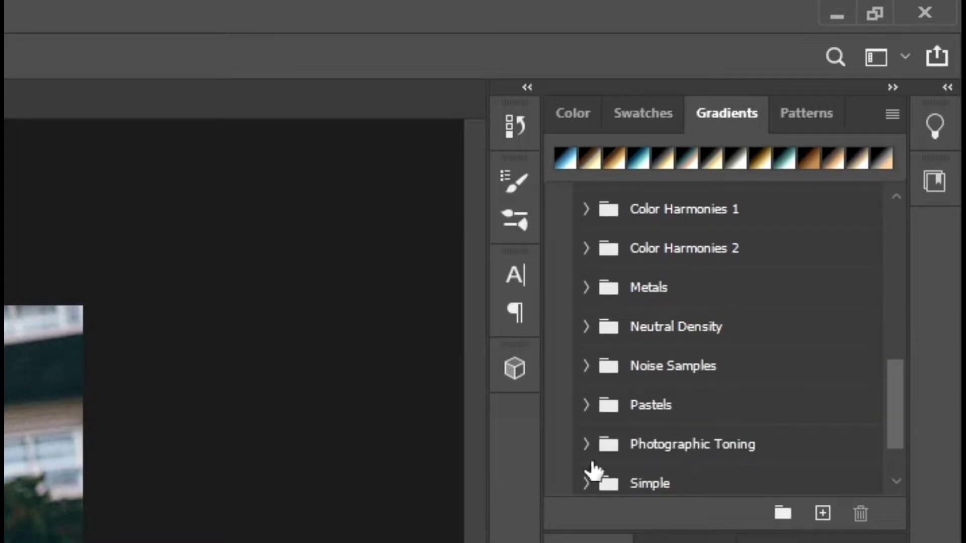
click(583, 454)
scroll(606, 445, down, 1)
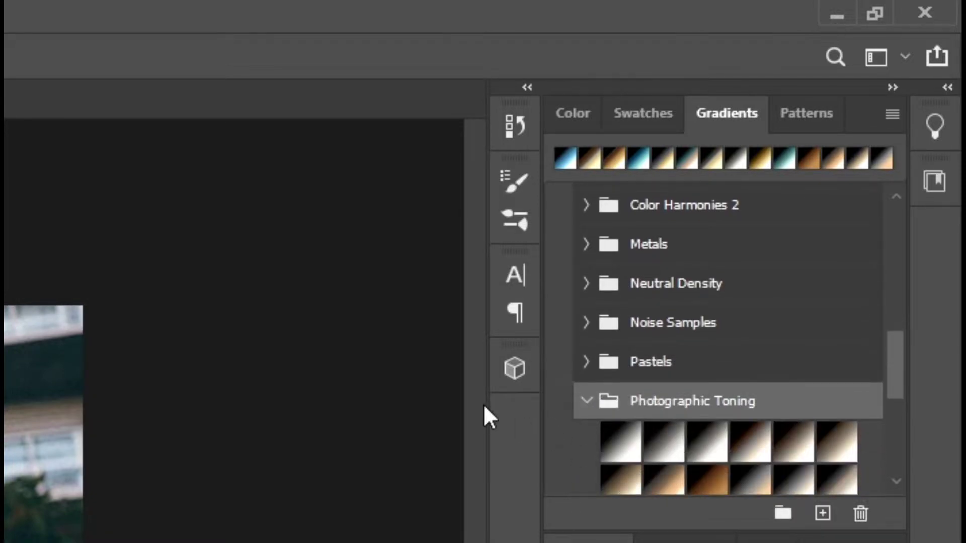
scroll(578, 394, down, 2)
scroll(674, 394, down, 1)
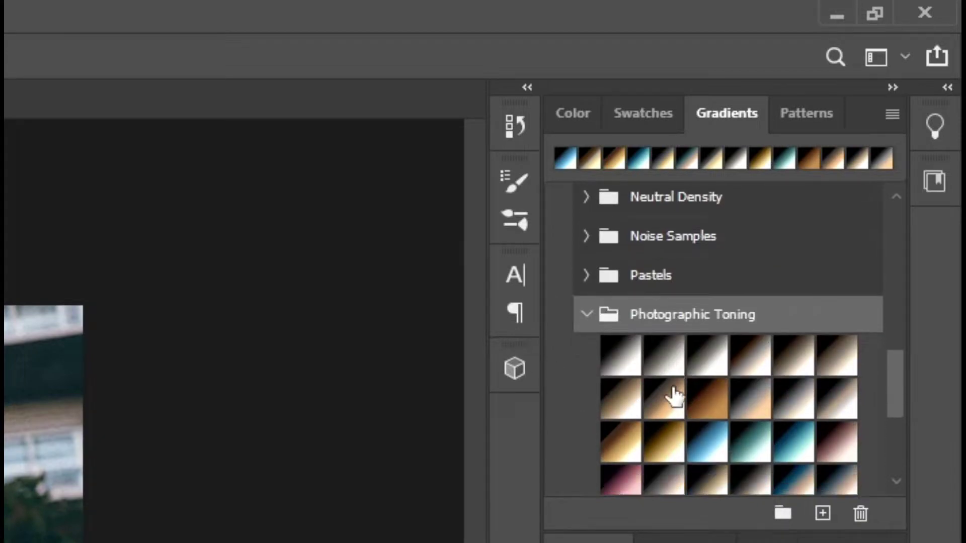
scroll(629, 352, down, 1)
click(585, 292)
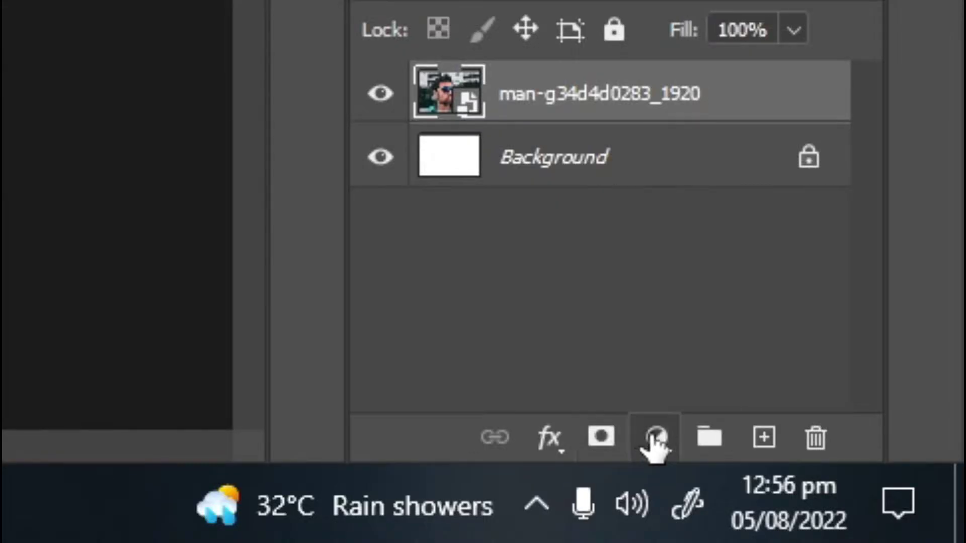
Add a Gradient Map adjustment layer over the portrait and show its gradient presets
click(657, 436)
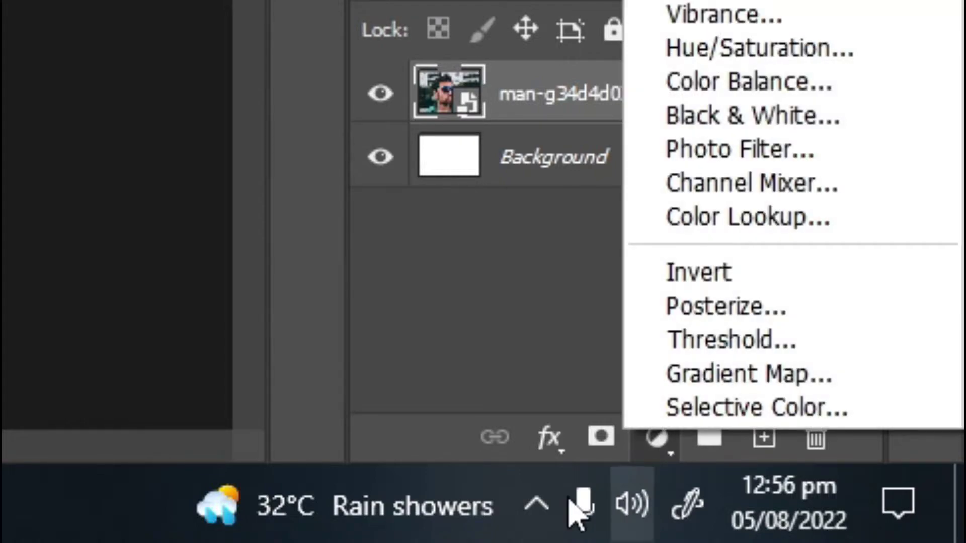
click(704, 380)
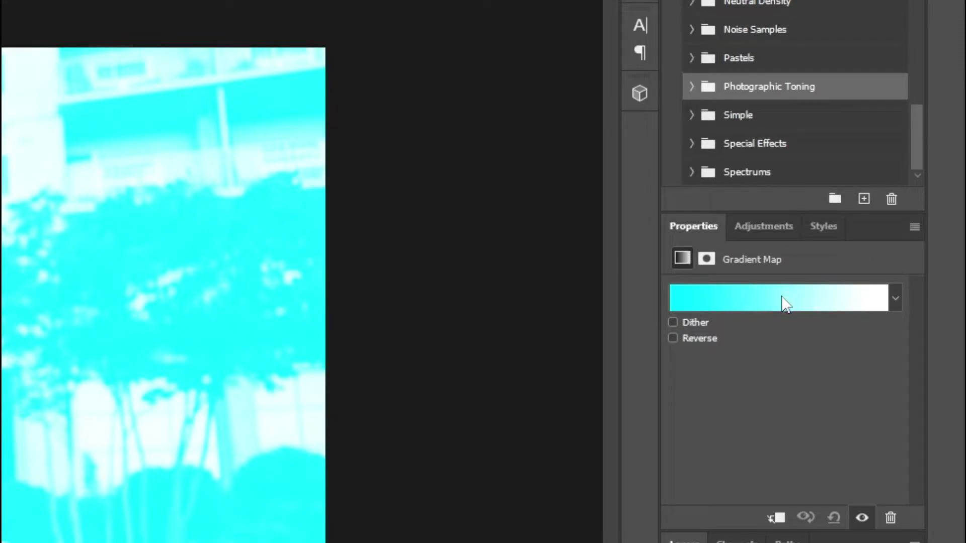
click(894, 298)
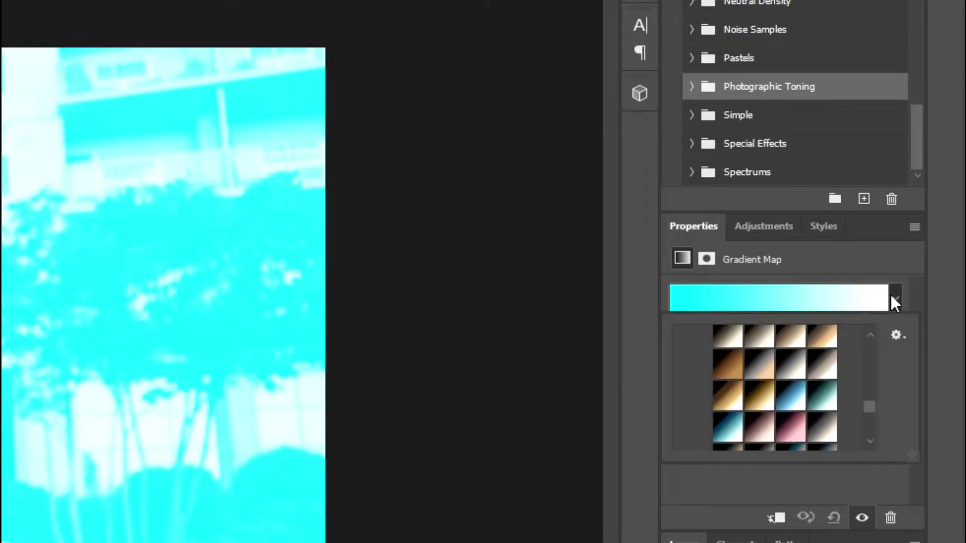
scroll(866, 362, down, 1)
scroll(868, 397, up, 2)
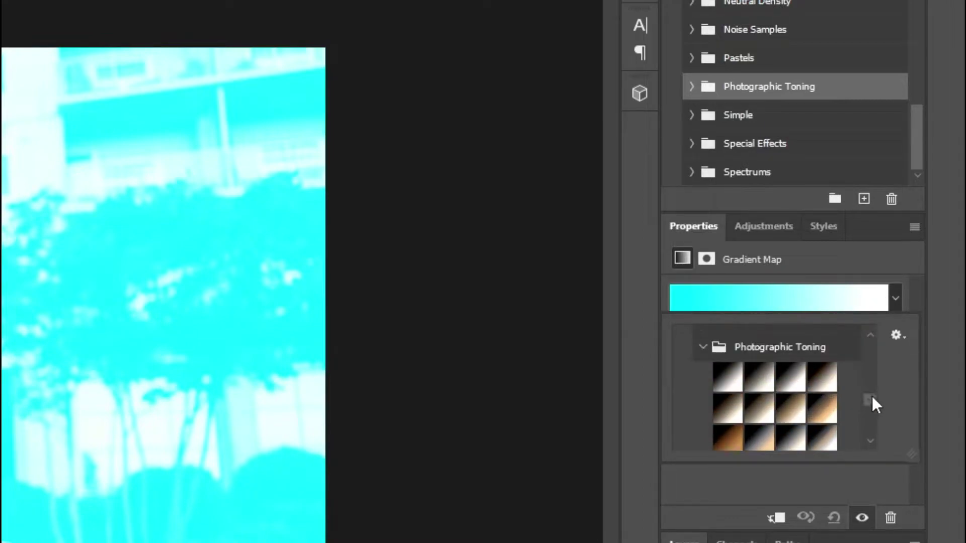
scroll(845, 405, up, 3)
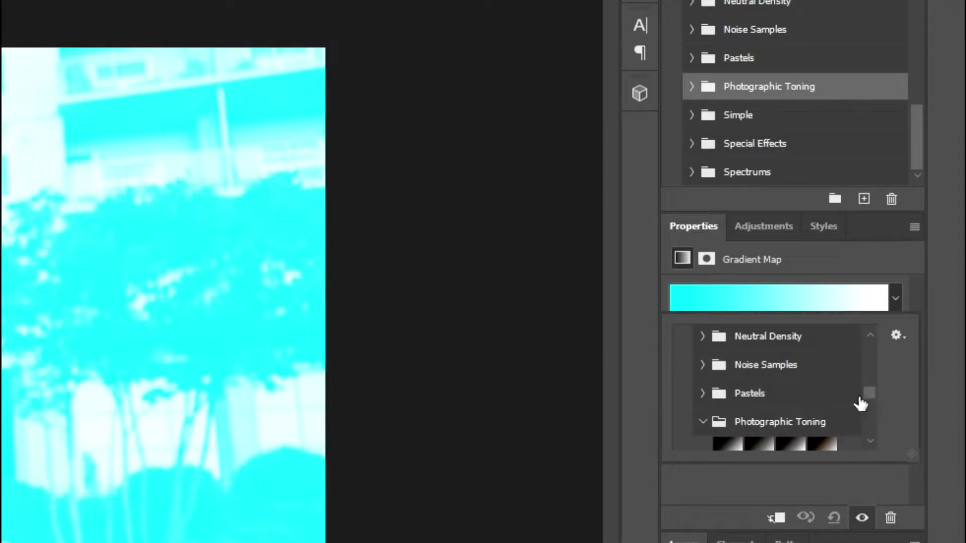
Browse the Gradient Map presets, collapsing Photographic Toning and reopening the preset list
click(699, 423)
scroll(870, 398, up, 3)
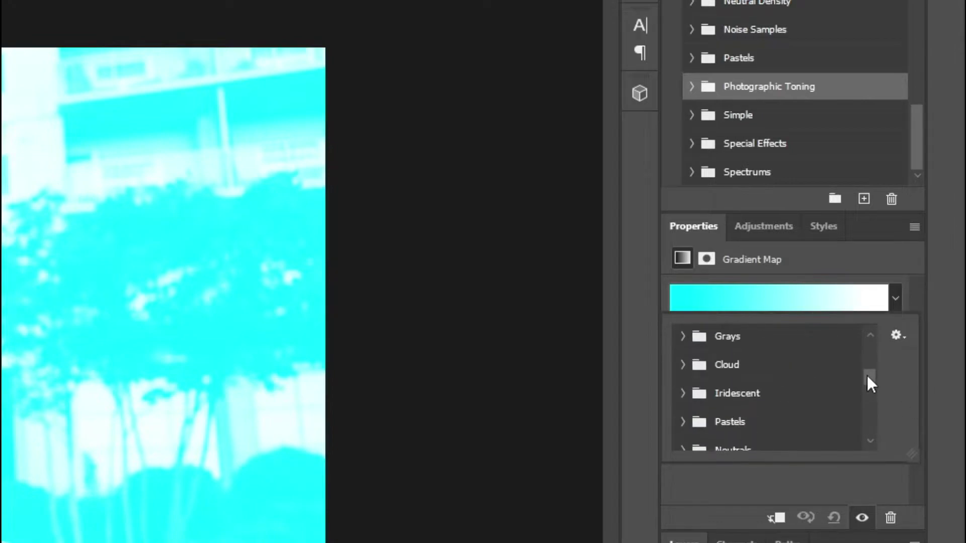
scroll(785, 392, up, 2)
scroll(739, 390, up, 3)
scroll(690, 386, up, 3)
scroll(692, 388, down, 3)
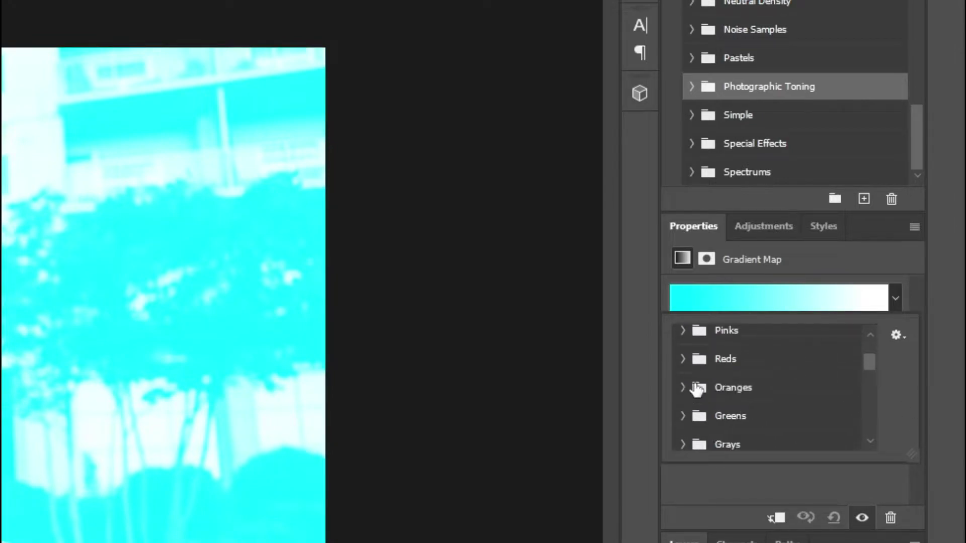
scroll(804, 362, up, 3)
click(896, 299)
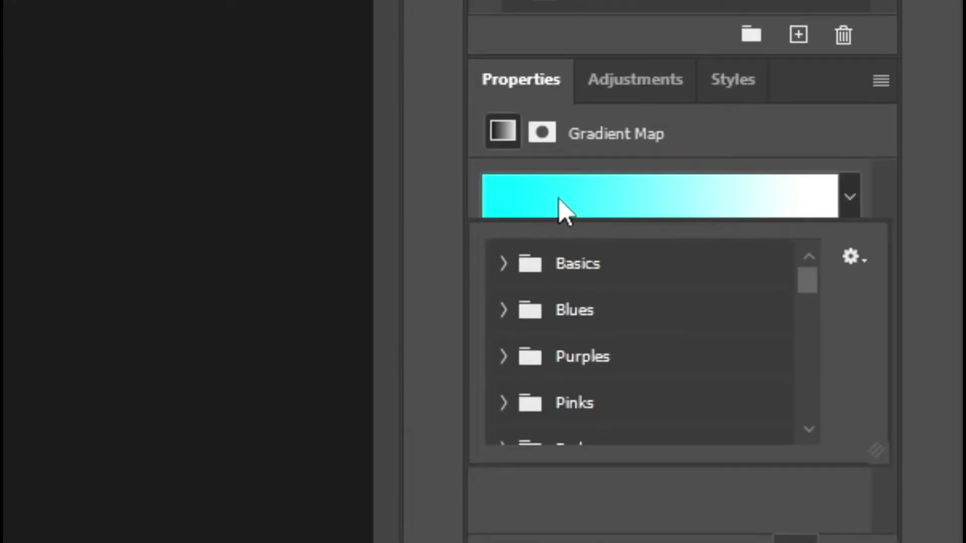
drag(810, 276, 812, 361)
Apply the brown-gold Photographic Toning gradient to the Gradient Map for a sepia tone
click(572, 291)
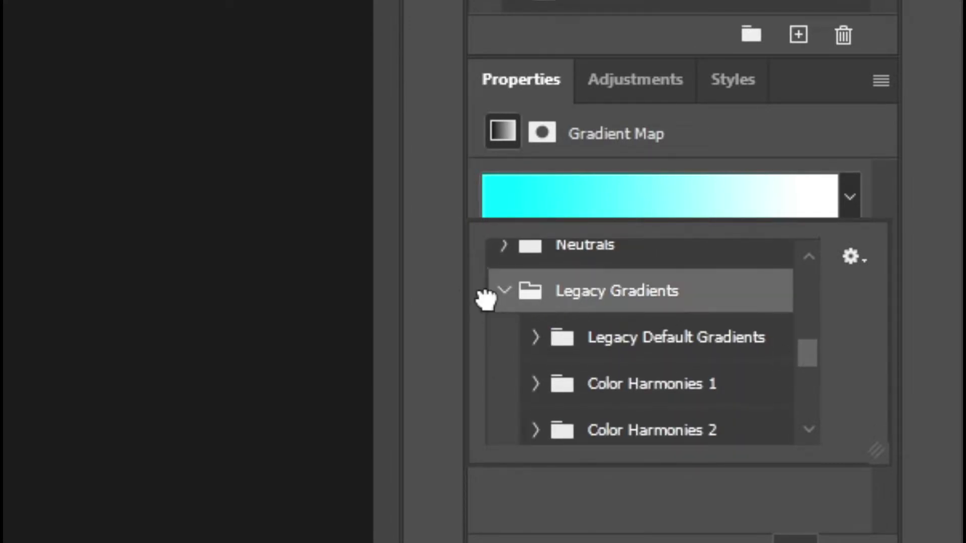
click(503, 291)
scroll(541, 374, down, 1)
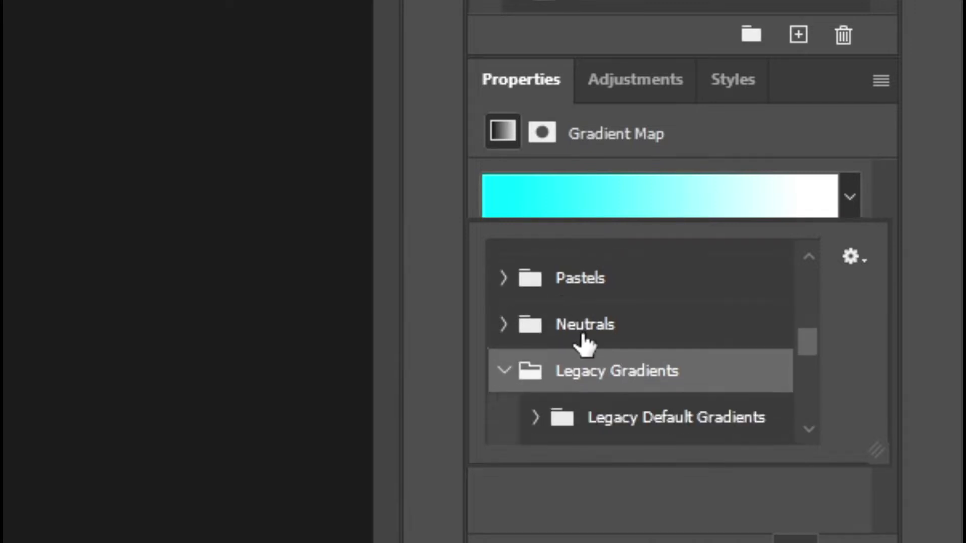
scroll(578, 337, down, 5)
scroll(586, 354, down, 3)
scroll(582, 355, down, 2)
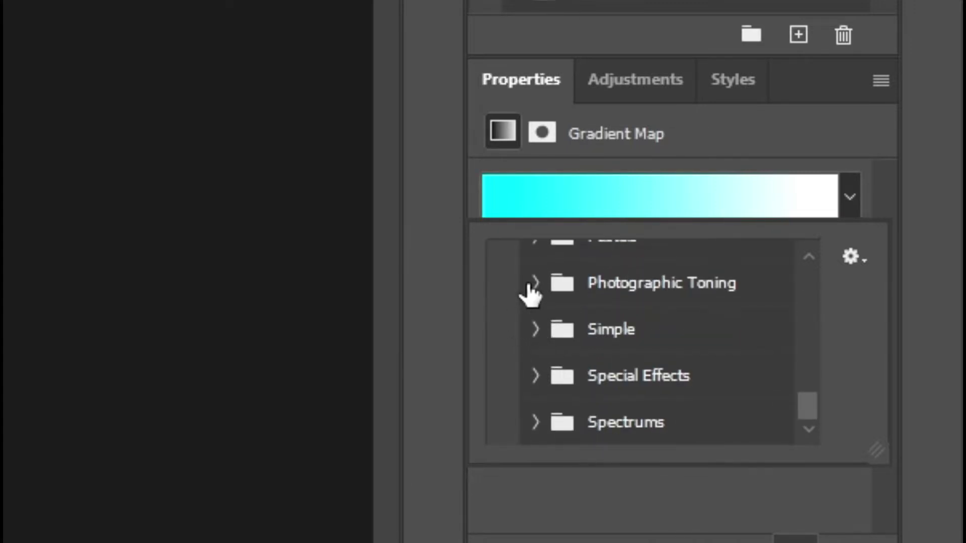
click(536, 284)
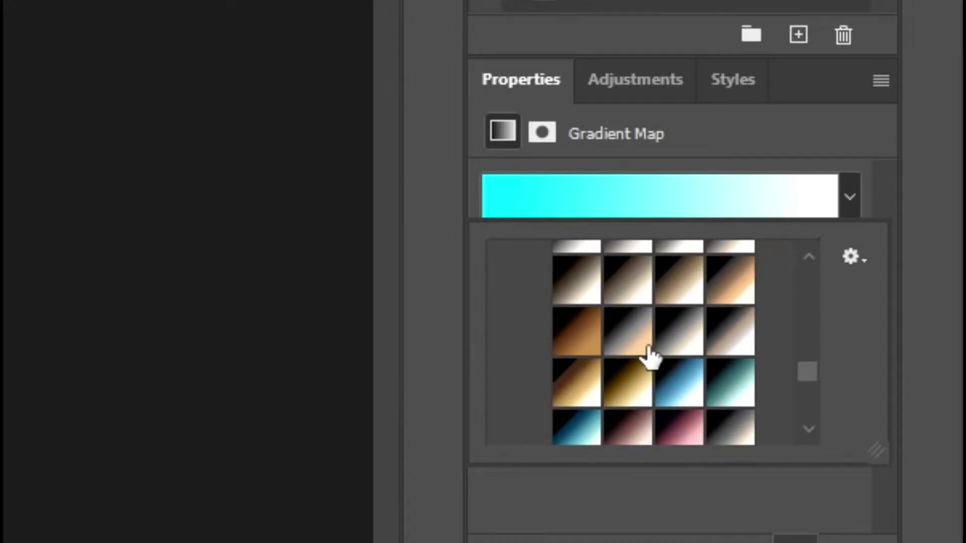
scroll(649, 357, down, 1)
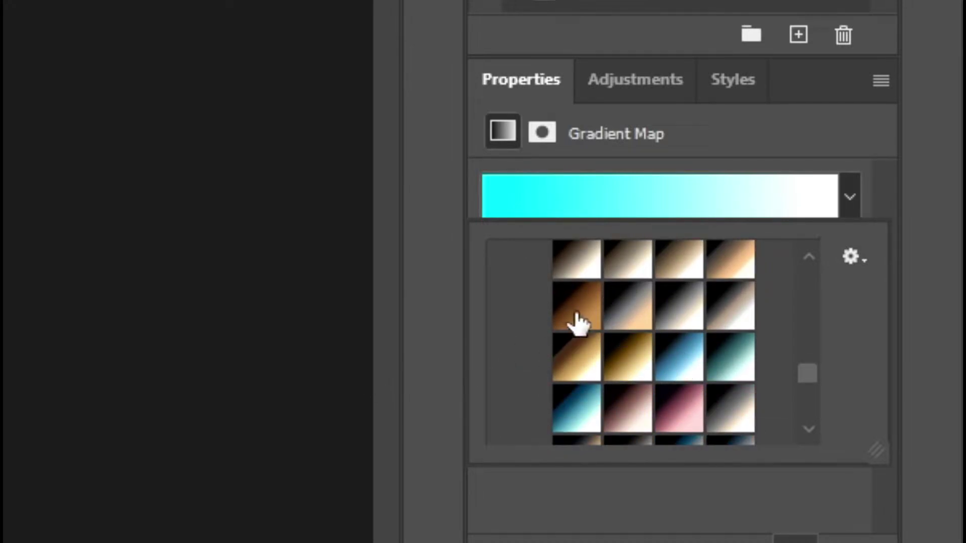
click(587, 359)
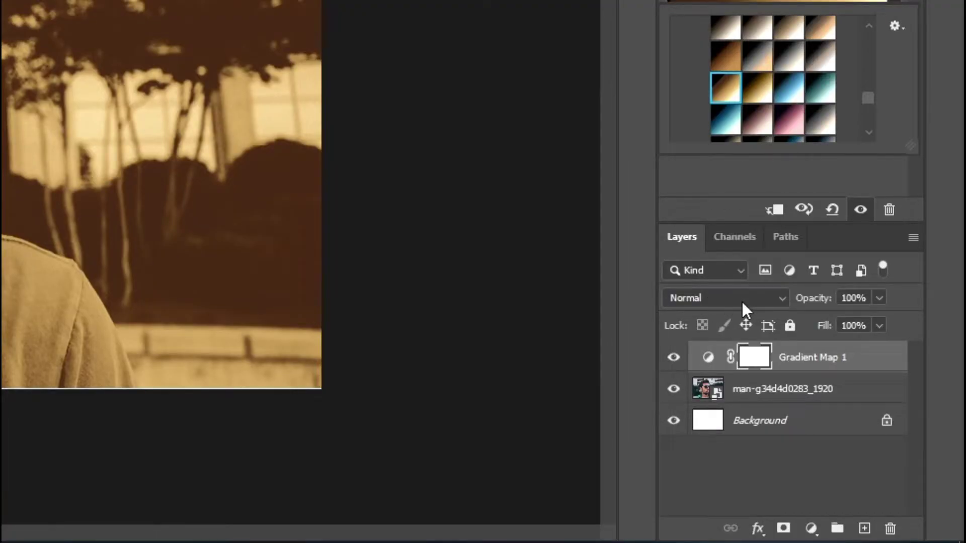
Switch Gradient Map 1 to Soft Light blend mode and lower its opacity to 50%
click(745, 297)
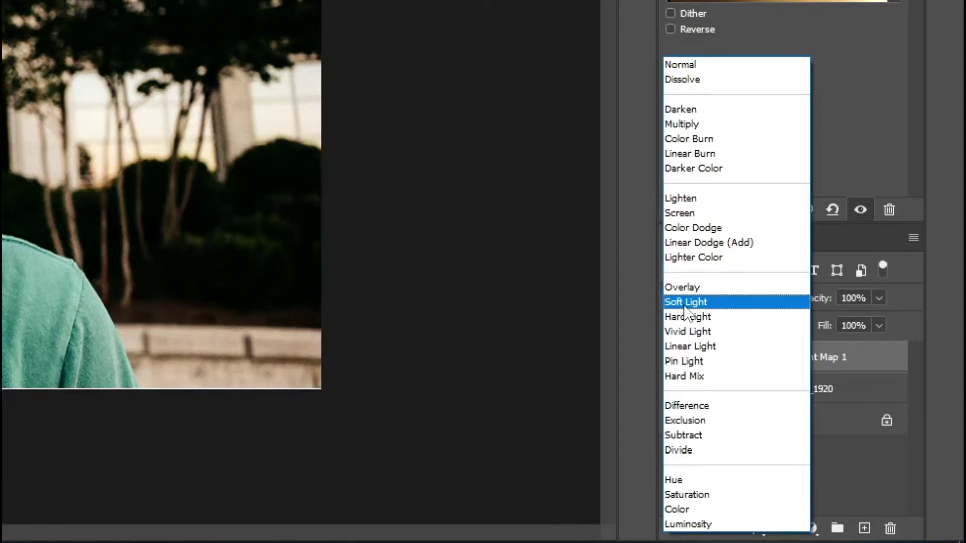
click(685, 303)
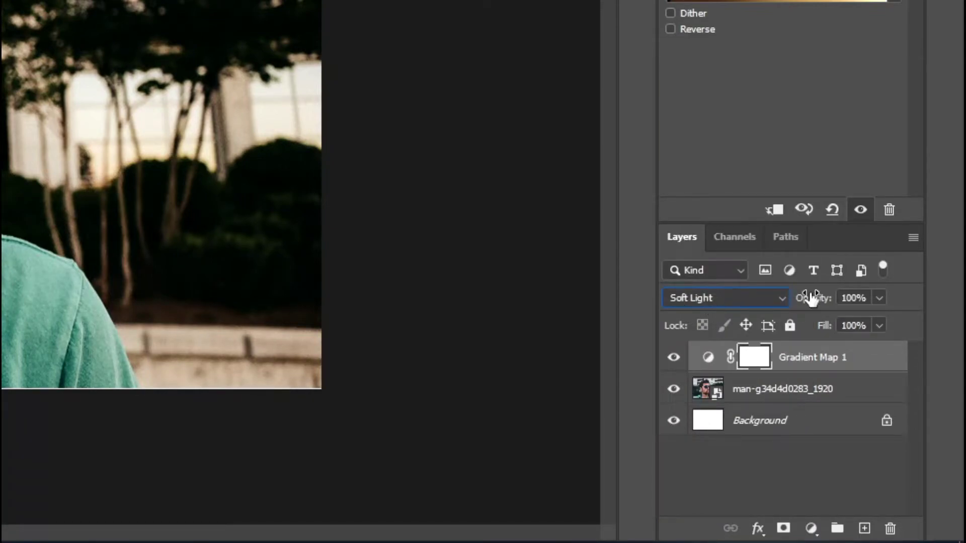
click(880, 298)
drag(880, 320, 829, 322)
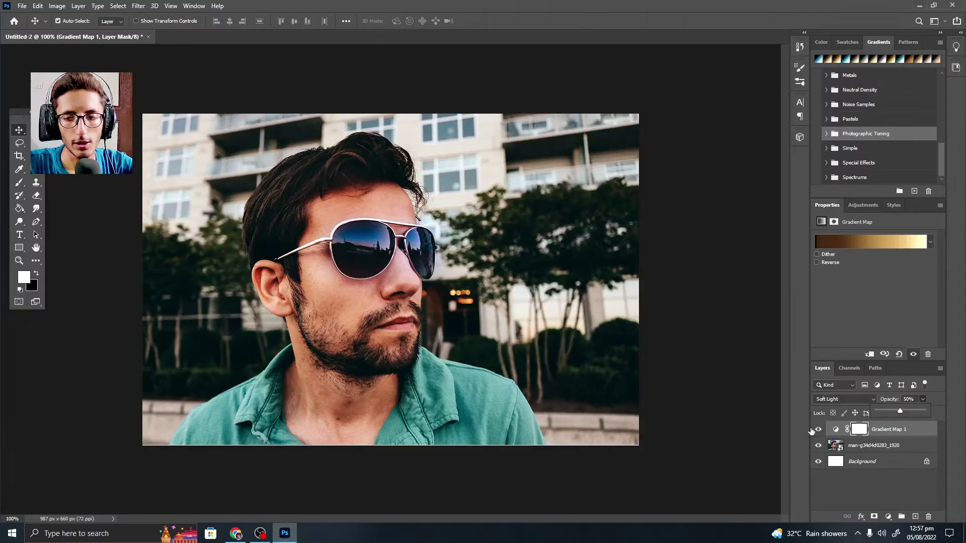
Toggle Gradient Map 1 off and on to compare, expanding Photographic Toning in the library
click(818, 430)
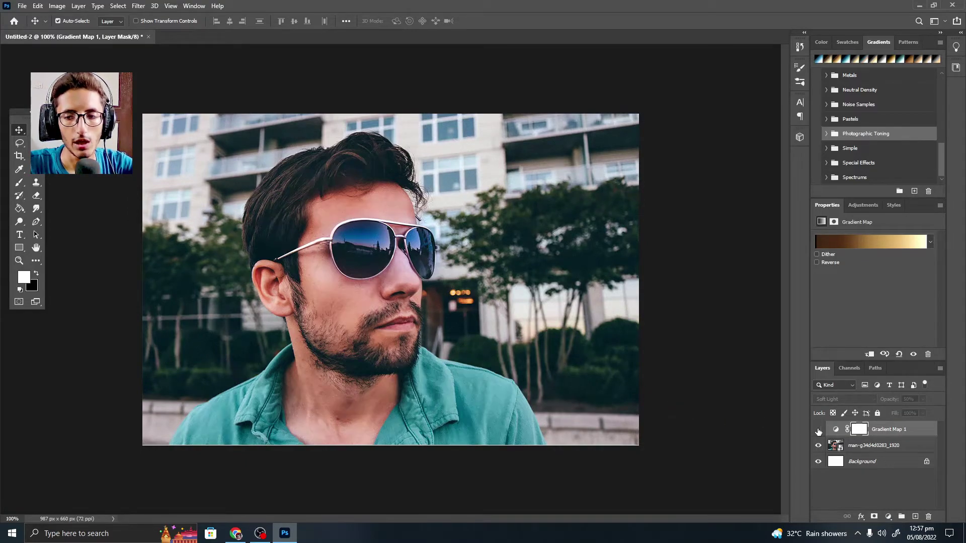
click(818, 430)
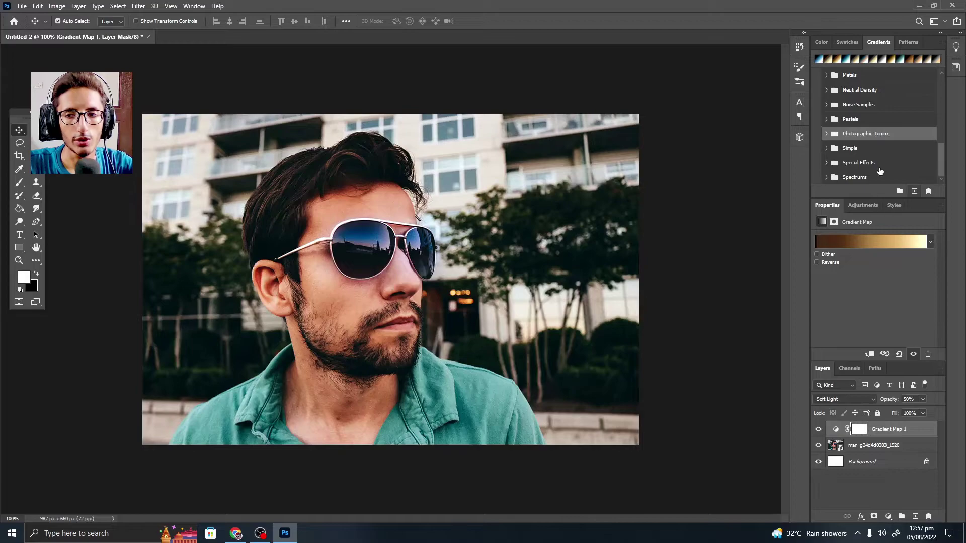
click(826, 134)
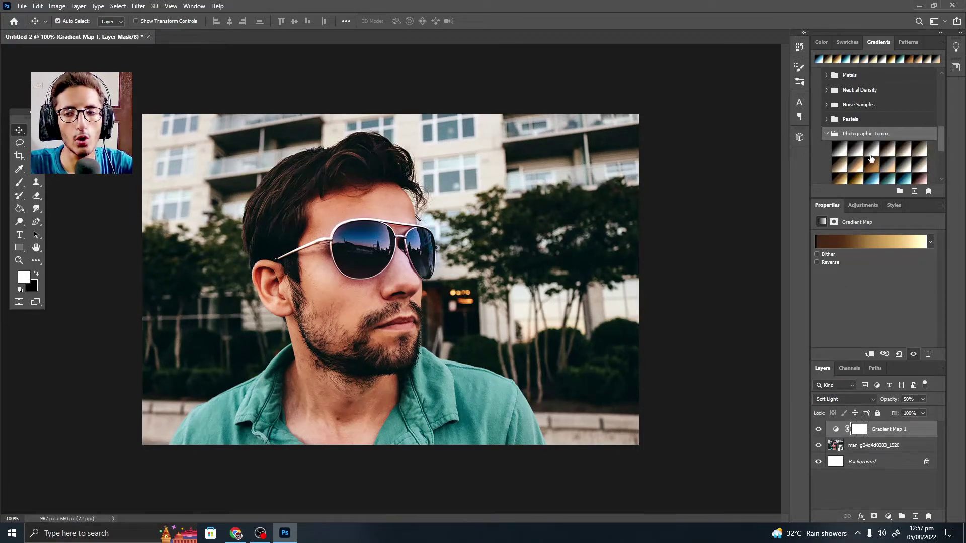
click(816, 429)
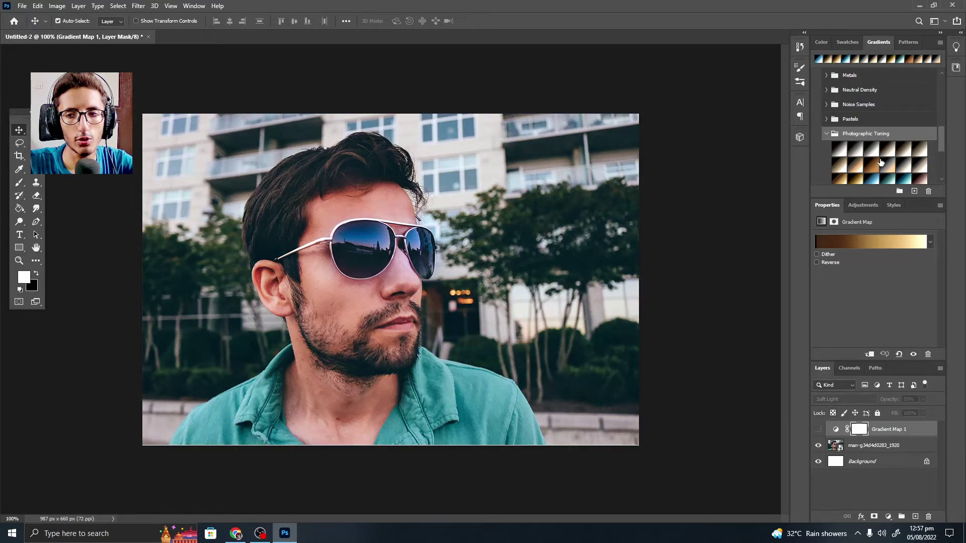
click(818, 429)
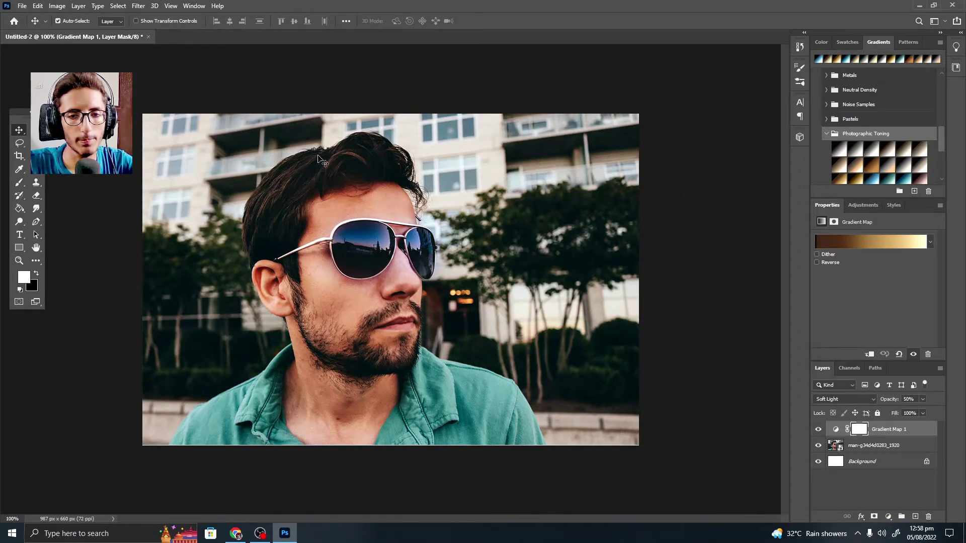
scroll(868, 151, down, 1)
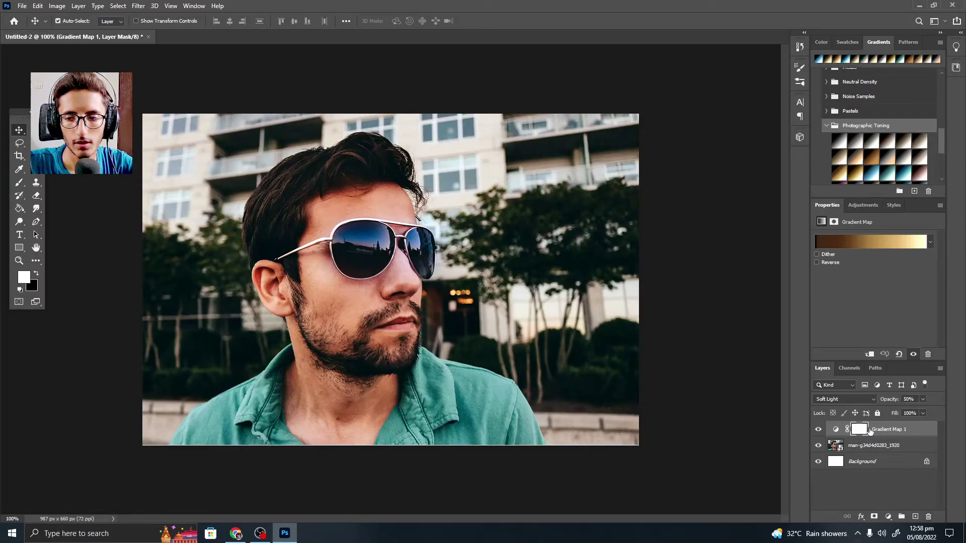
Delete the Gradient Map 1 layer and confirm the deletion
click(835, 429)
click(928, 516)
click(429, 197)
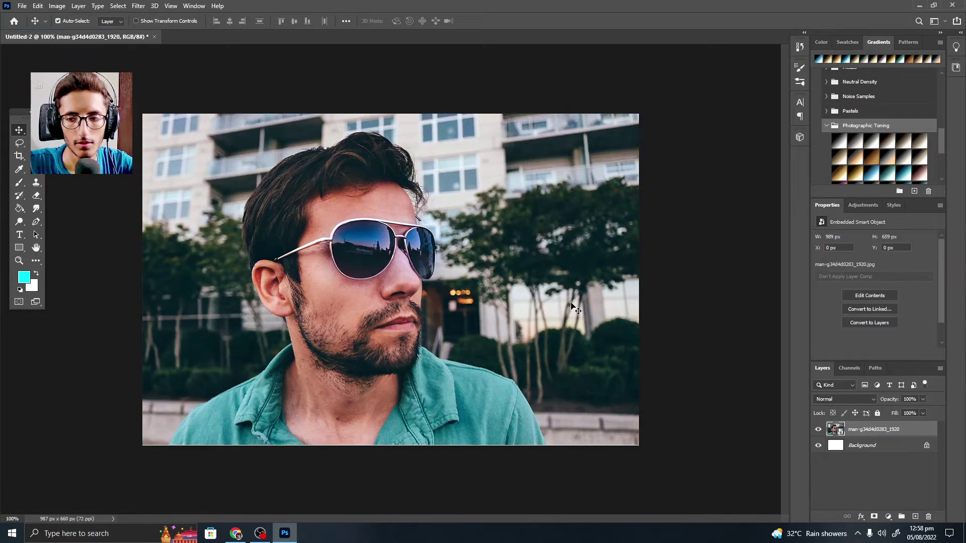
Undo an accidental Gradient Fill layer and bring up the adjustment layer list
click(870, 175)
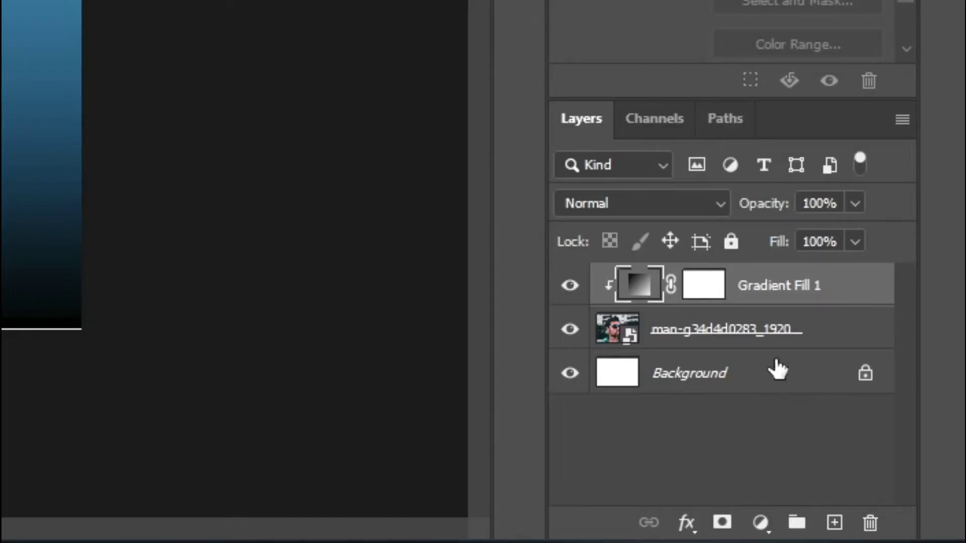
key(ctrl+z)
click(760, 523)
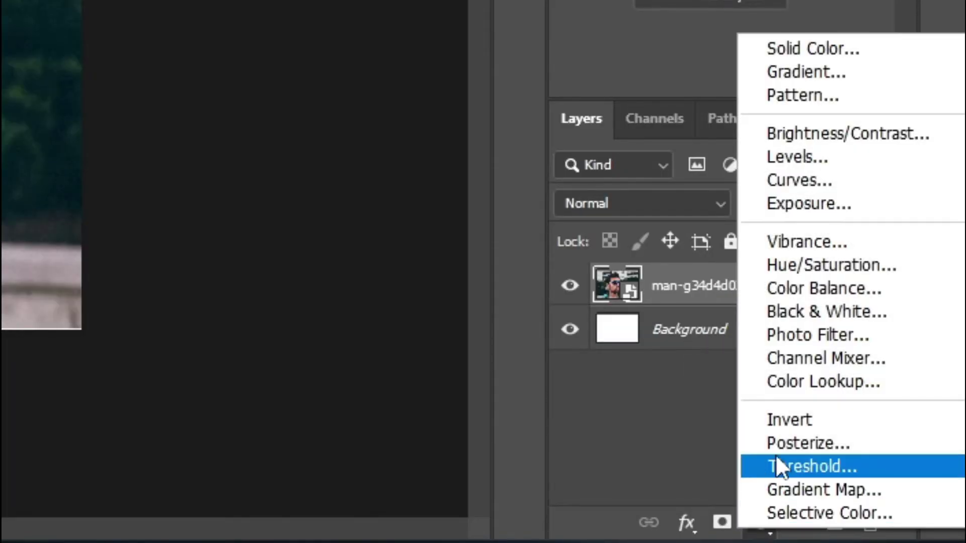
Add a new Gradient Map using the black-to-light-blue Photographic Toning gradient
click(785, 488)
click(929, 241)
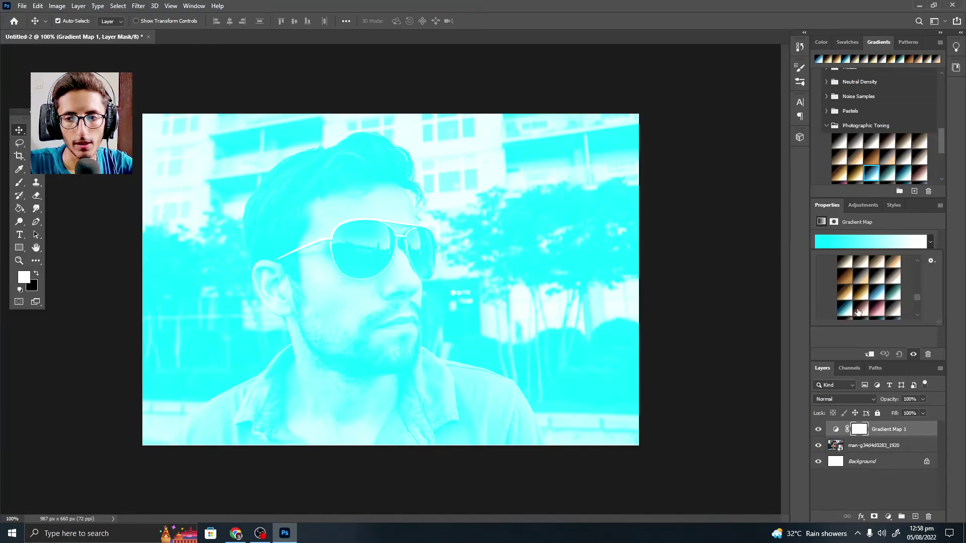
scroll(870, 301, down, 2)
scroll(870, 312, down, 1)
scroll(870, 309, down, 1)
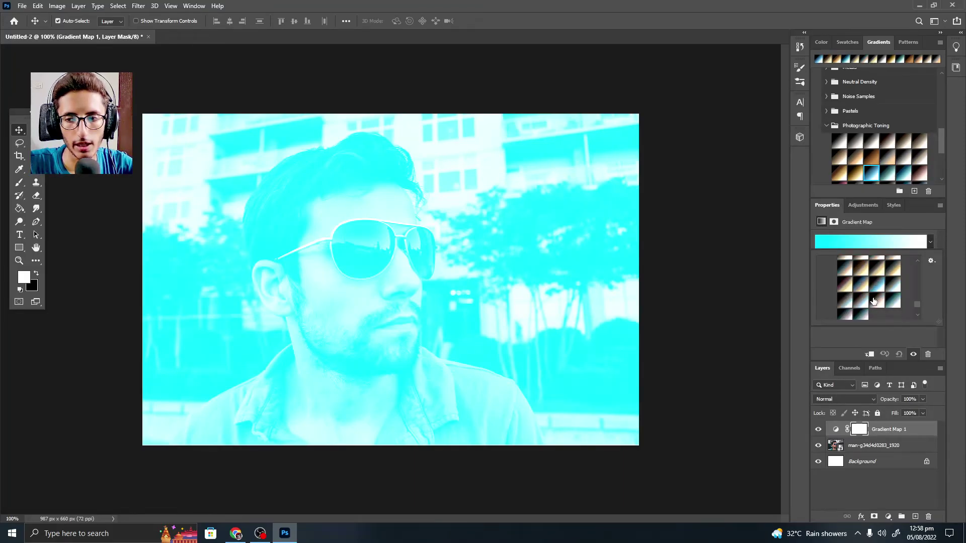
click(877, 284)
Blend the new map at Soft Light, 50% opacity, and toggle it to compare
click(834, 397)
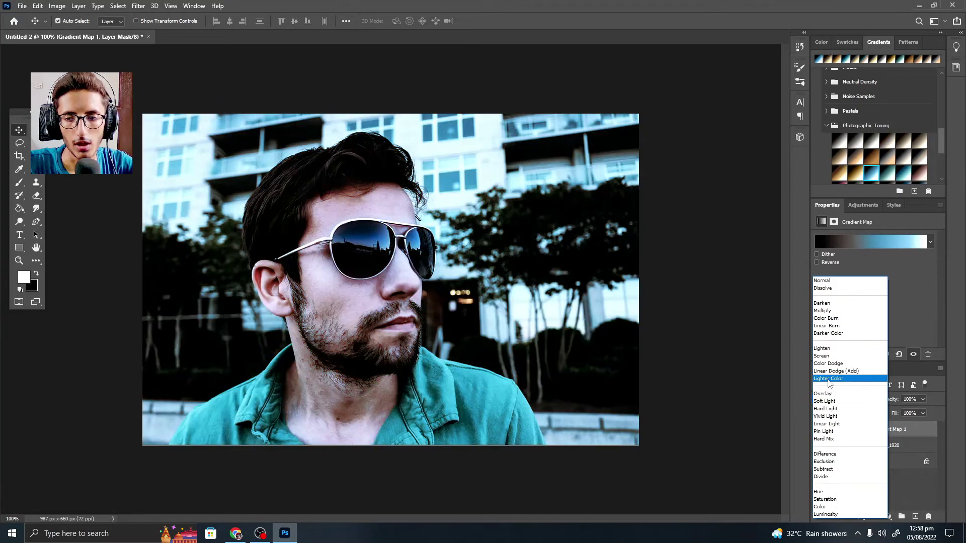
click(839, 397)
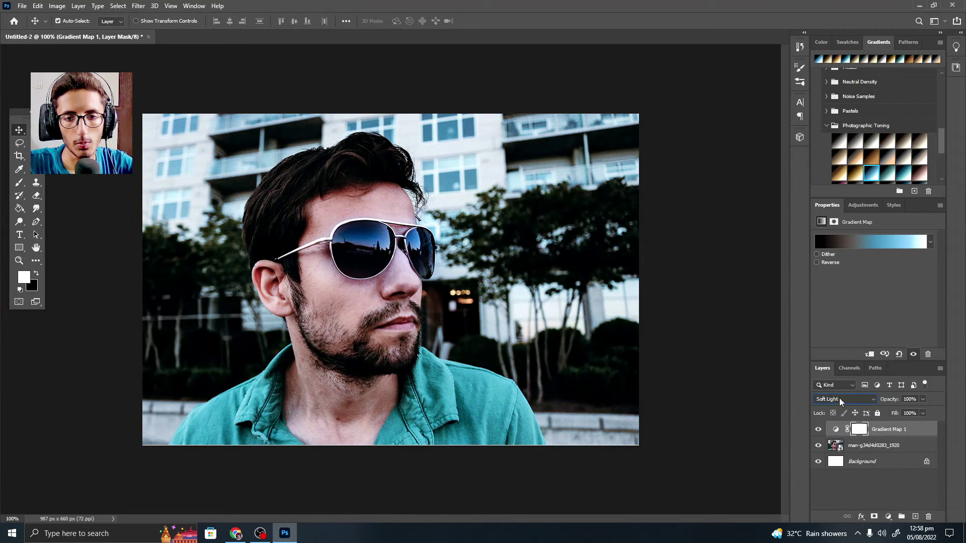
click(922, 399)
drag(926, 411, 912, 411)
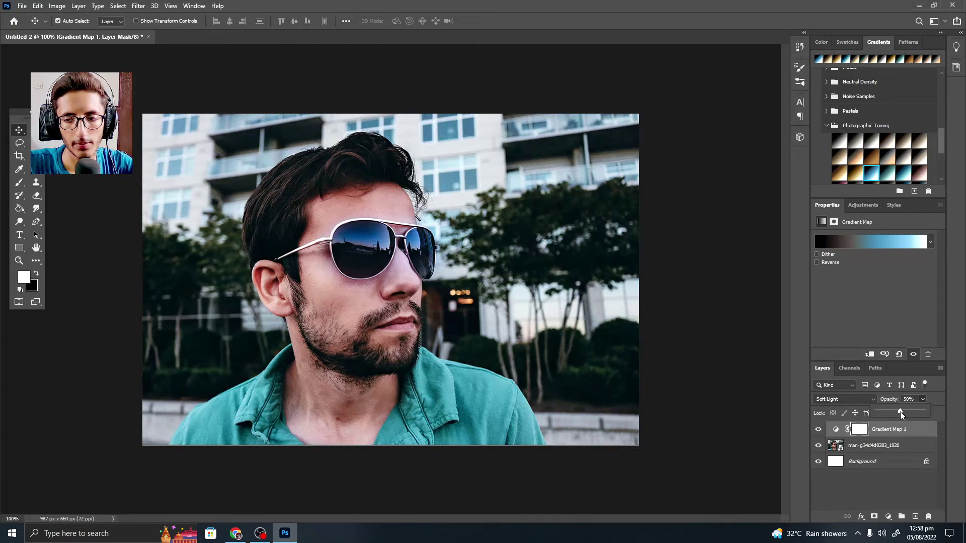
click(817, 429)
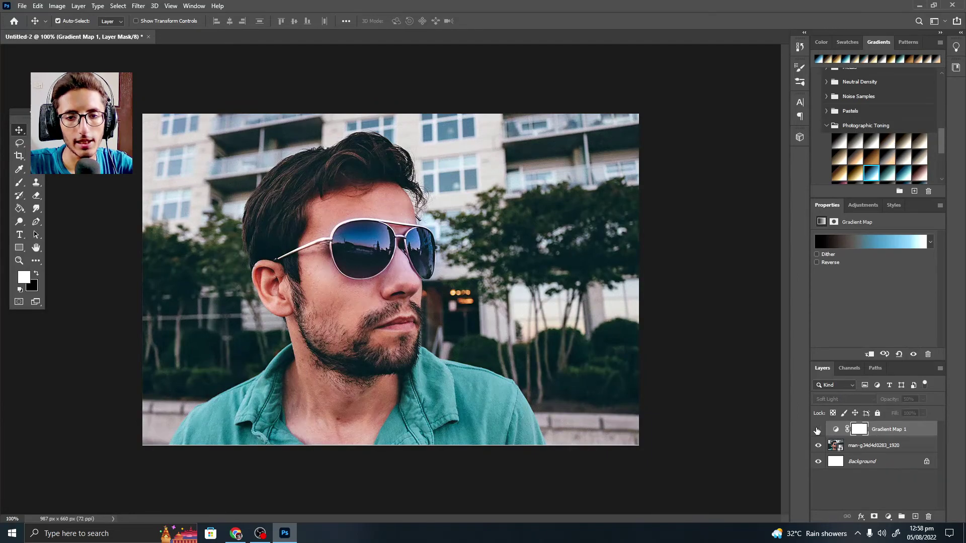
click(818, 429)
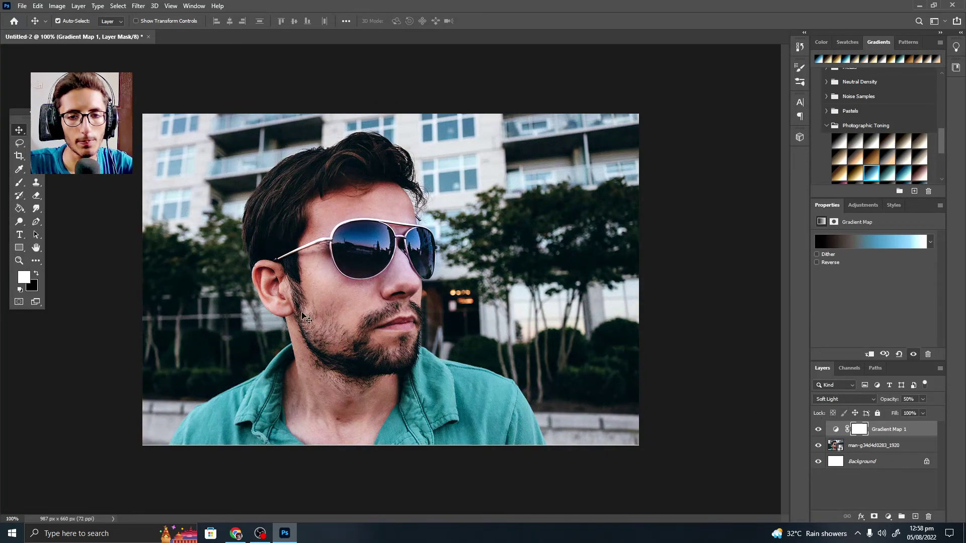